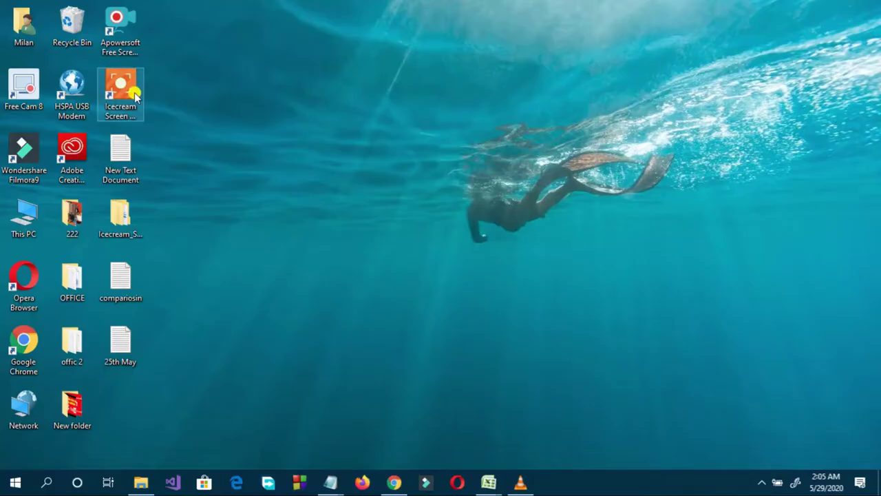
- Launch Icecream Screen Recorder from its desktop shortcut
{"action": "double_click", "coordinate": [122, 89]}
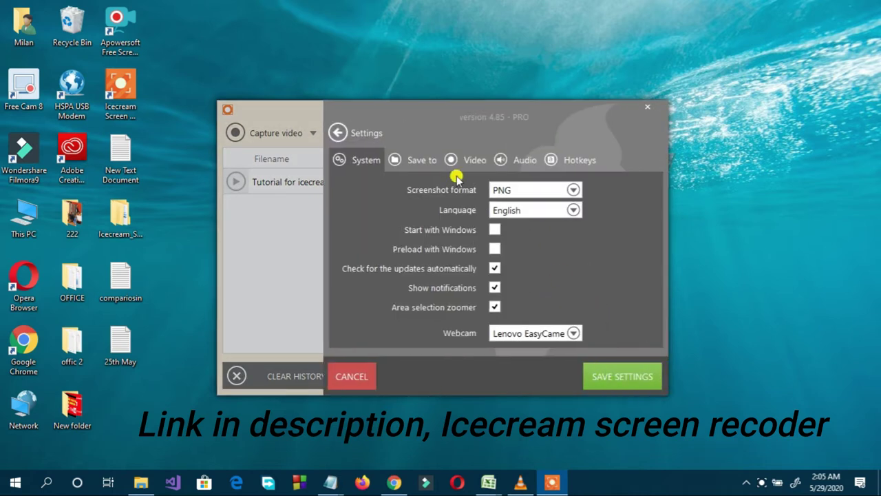
- Keep MP4 (H264) as the video format, review the hotkeys, and save the settings
{"action": "left_click", "coordinate": [459, 161]}
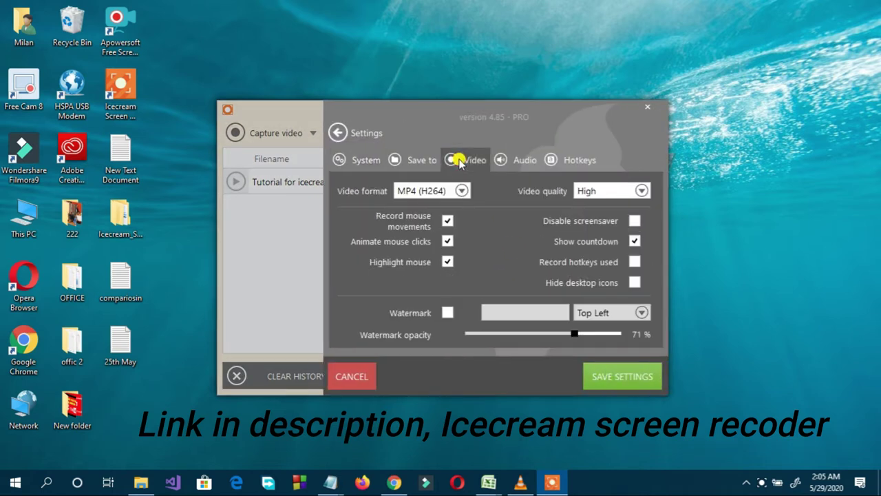
{"action": "left_click", "coordinate": [462, 191]}
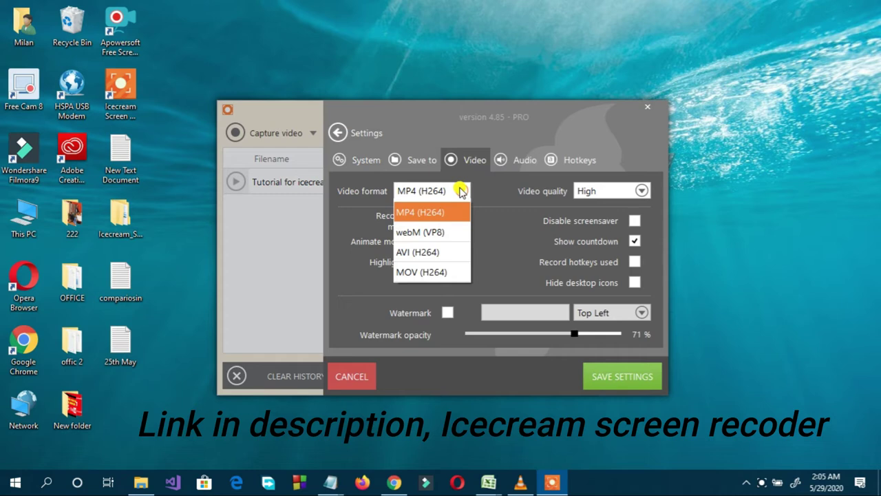
{"action": "left_click", "coordinate": [461, 191]}
{"action": "left_click", "coordinate": [461, 190]}
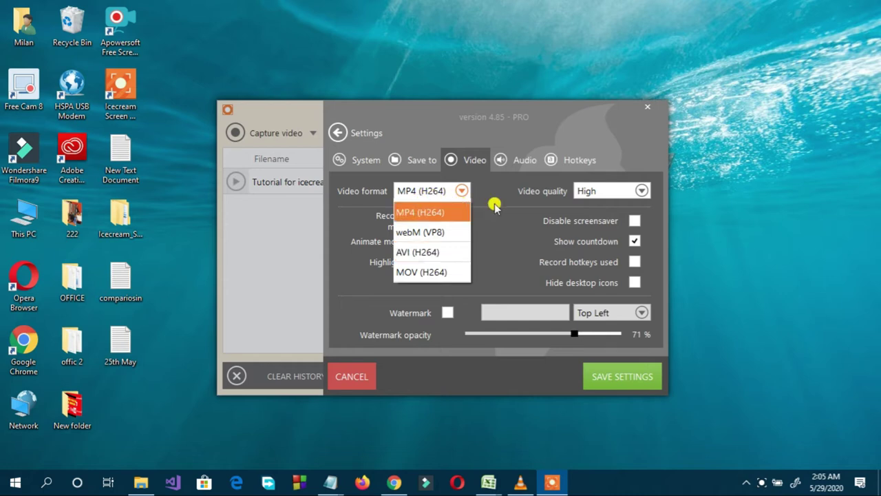
{"action": "left_click", "coordinate": [494, 205]}
{"action": "left_click", "coordinate": [551, 161]}
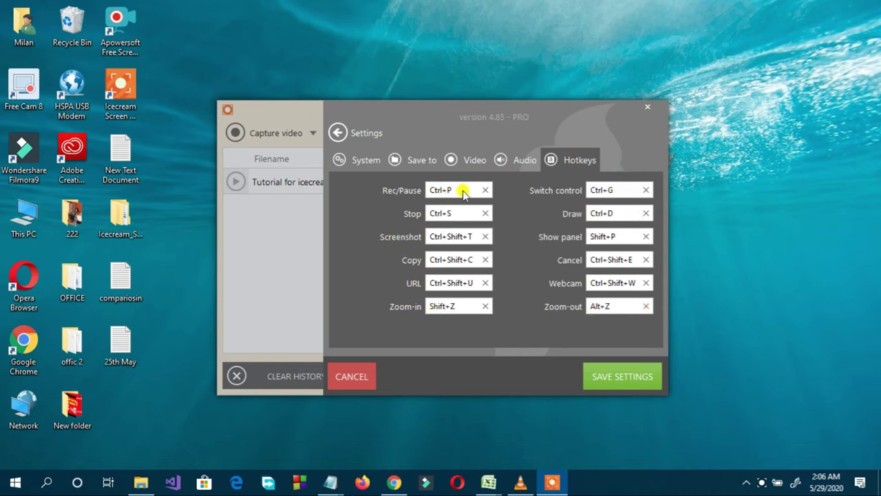
{"action": "left_click", "coordinate": [621, 380]}
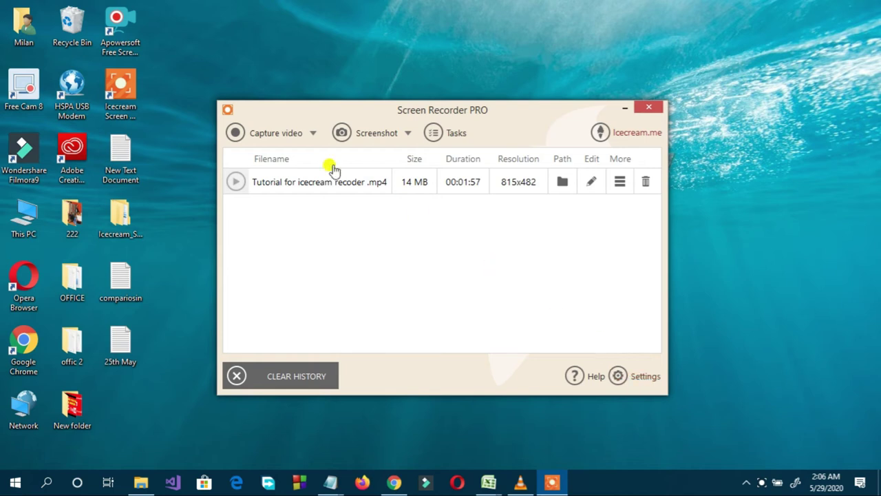
- Mark out a 764×437 capture area and bring the VLC window playing My Video.mp4 into it
{"action": "left_click", "coordinate": [267, 133]}
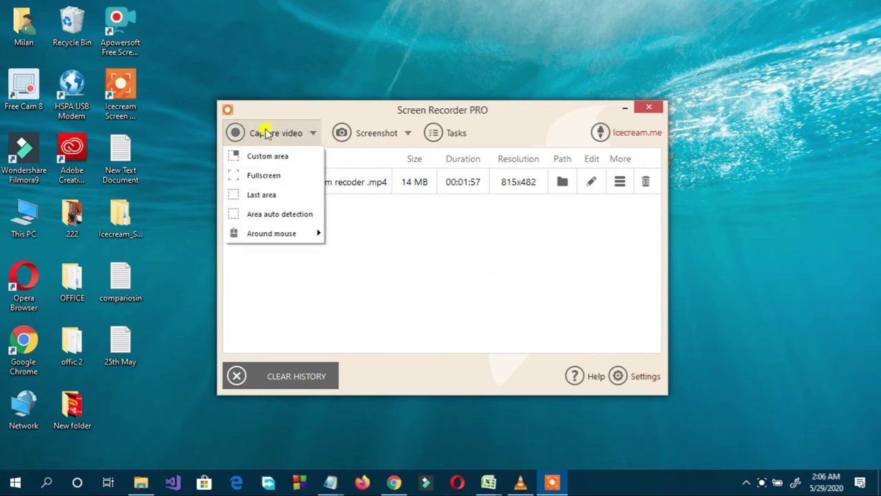
{"action": "left_click", "coordinate": [286, 174]}
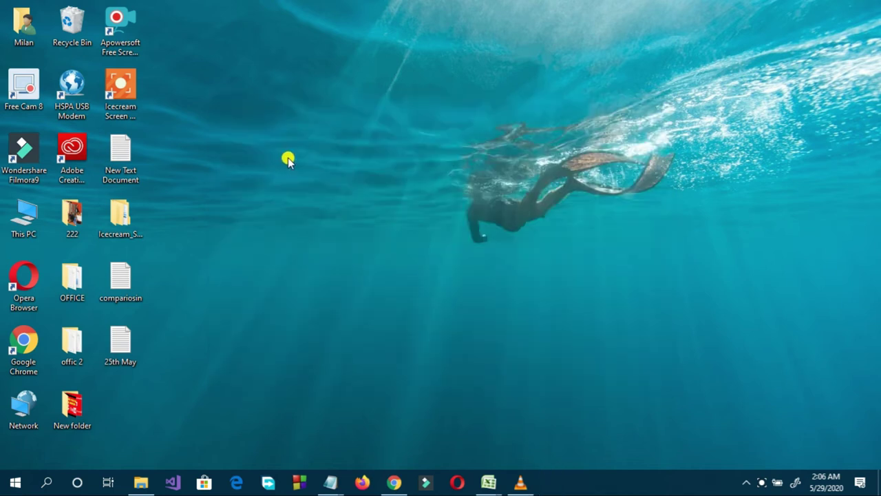
{"action": "left_click_drag", "start_coordinate": [270, 112], "coordinate": [763, 393]}
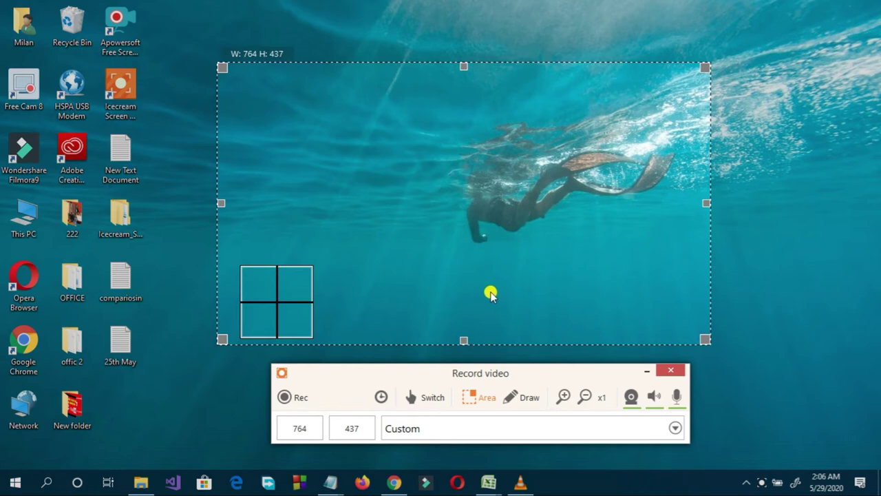
{"action": "left_click", "coordinate": [429, 396]}
{"action": "left_click", "coordinate": [521, 482]}
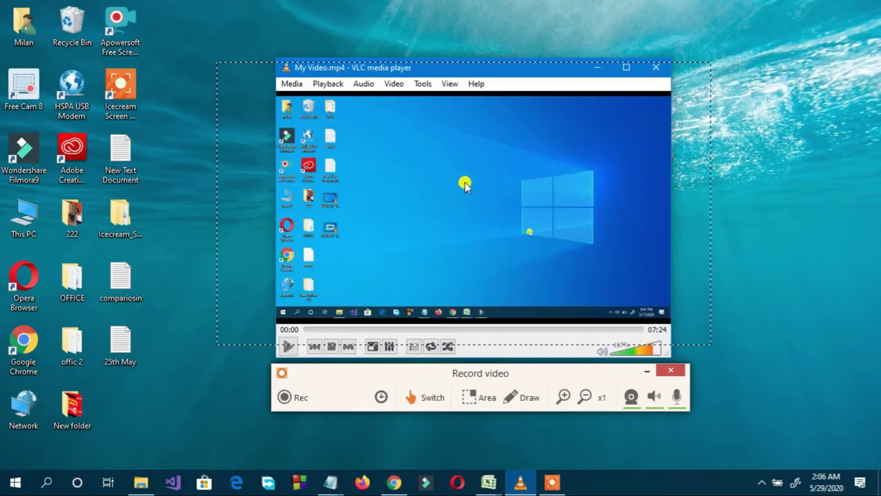
- Resize and move the VLC window to fill the dashed capture area, then enable Draw
{"action": "left_click_drag", "start_coordinate": [468, 59], "coordinate": [467, 79]}
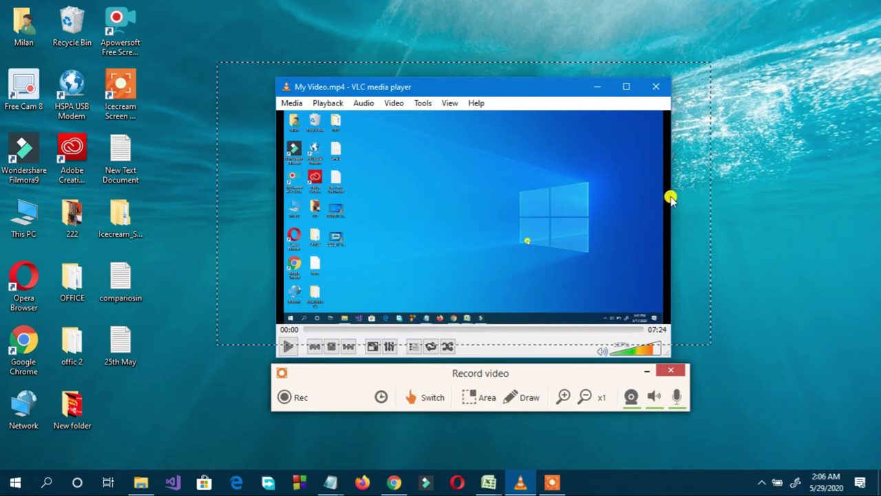
{"action": "left_click_drag", "start_coordinate": [666, 198], "coordinate": [695, 197]}
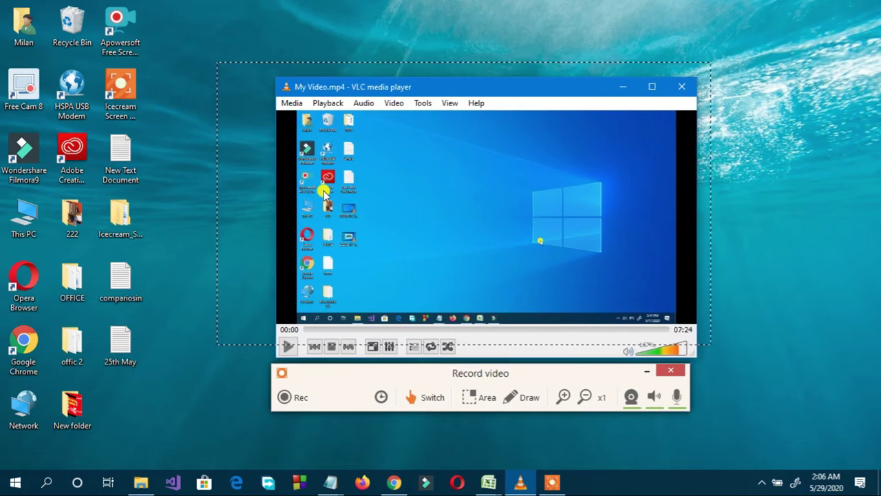
{"action": "left_click_drag", "start_coordinate": [275, 191], "coordinate": [236, 191]}
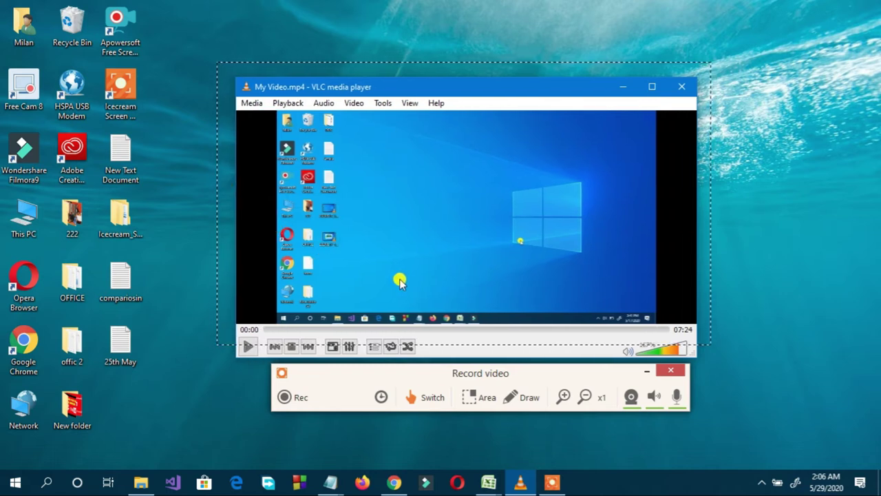
{"action": "left_click_drag", "start_coordinate": [466, 85], "coordinate": [466, 78]}
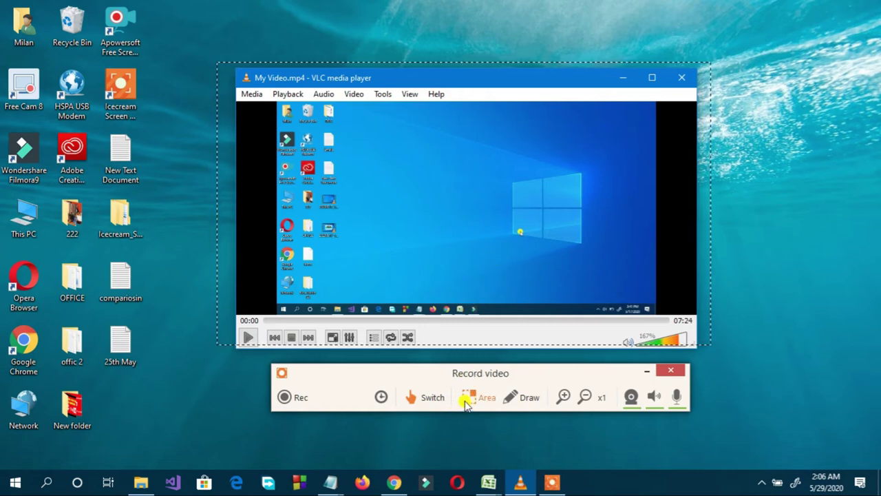
{"action": "left_click", "coordinate": [521, 398]}
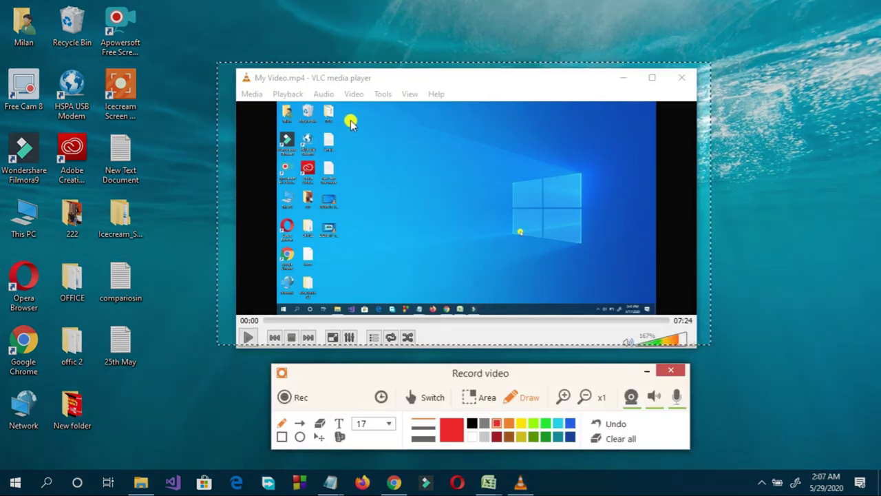
- Draw a red arrow, handwrite UTECHNO in black, and add the text 'Utechno subscribe and like'
{"action": "mouse_move", "coordinate": [365, 108]}
{"action": "left_mouse_down"}
{"action": "mouse_move", "coordinate": [336, 111]}
{"action": "mouse_move", "coordinate": [369, 115]}
{"action": "mouse_move", "coordinate": [347, 118]}
{"action": "mouse_move", "coordinate": [350, 128]}
{"action": "left_mouse_up"}
{"action": "left_click", "coordinate": [471, 423]}
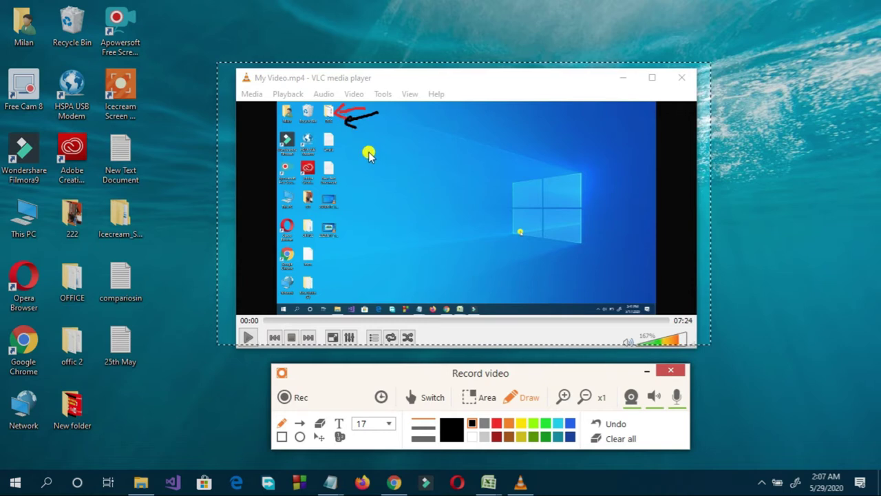
{"action": "mouse_move", "coordinate": [442, 113]}
{"action": "left_mouse_down"}
{"action": "mouse_move", "coordinate": [461, 128]}
{"action": "mouse_move", "coordinate": [493, 108]}
{"action": "mouse_move", "coordinate": [485, 146]}
{"action": "mouse_move", "coordinate": [506, 134]}
{"action": "mouse_move", "coordinate": [513, 145]}
{"action": "left_mouse_up"}
{"action": "mouse_move", "coordinate": [542, 110]}
{"action": "left_mouse_down"}
{"action": "mouse_move", "coordinate": [527, 139]}
{"action": "mouse_move", "coordinate": [564, 147]}
{"action": "mouse_move", "coordinate": [579, 111]}
{"action": "mouse_move", "coordinate": [597, 109]}
{"action": "mouse_move", "coordinate": [613, 124]}
{"action": "mouse_move", "coordinate": [599, 113]}
{"action": "left_mouse_up"}
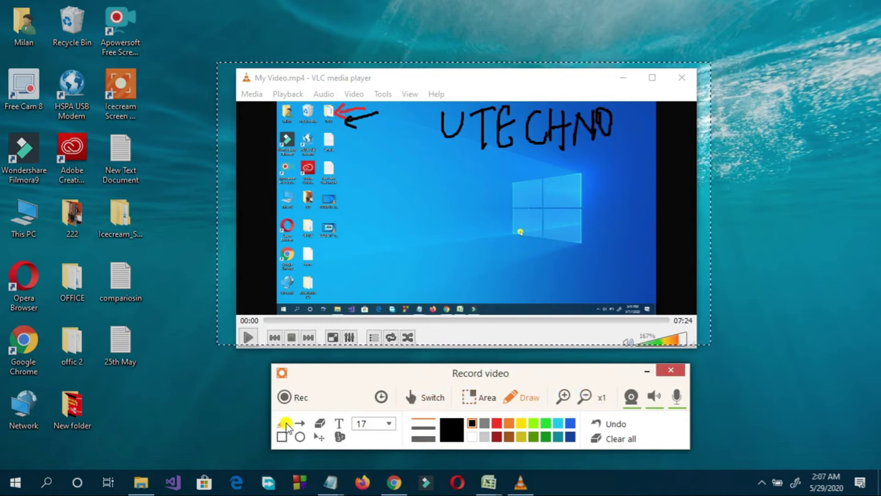
{"action": "left_click", "coordinate": [337, 425]}
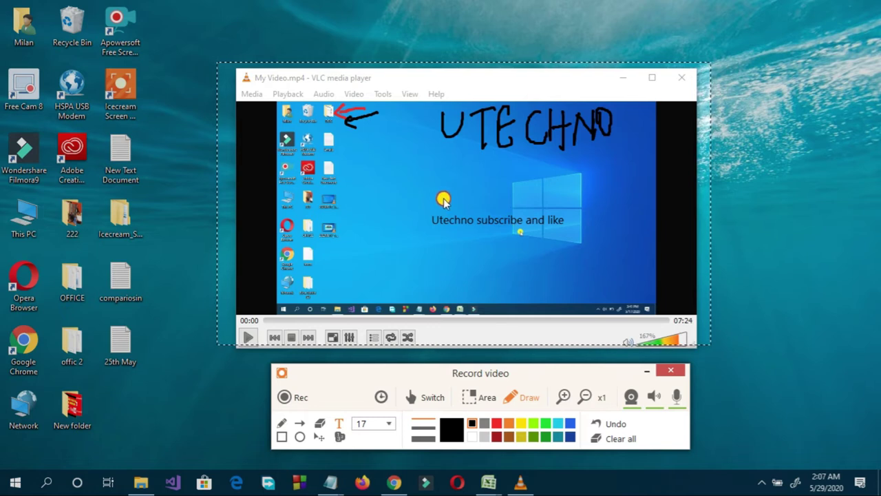
{"action": "left_click", "coordinate": [520, 398]}
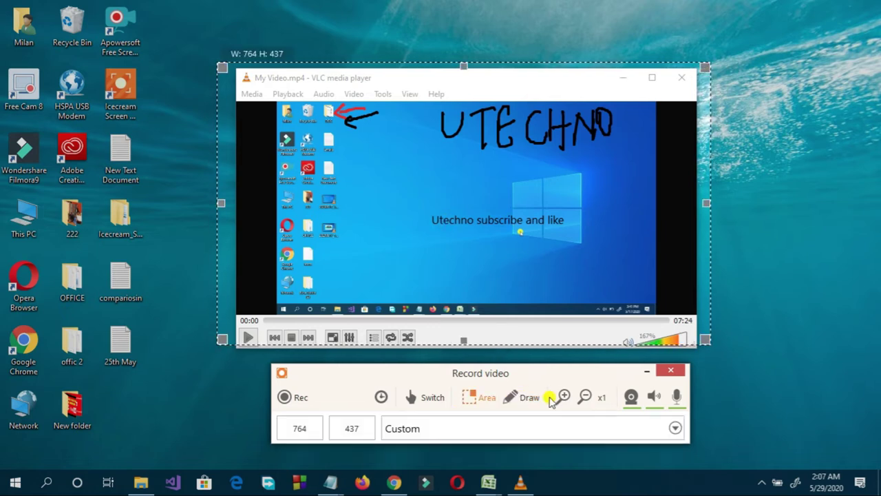
- Add two arrows, an ellipse and a rectangle around the text, then clear all annotations
{"action": "left_click", "coordinate": [433, 396]}
{"action": "left_click", "coordinate": [513, 398]}
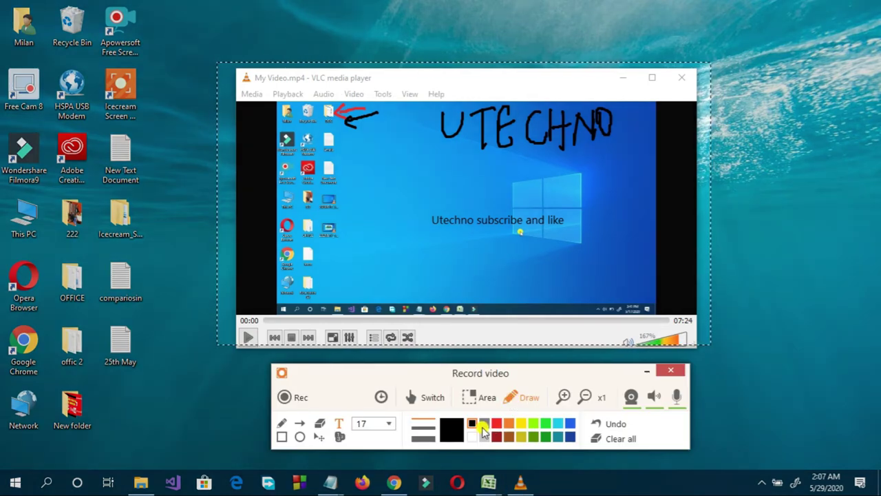
{"action": "left_click", "coordinate": [300, 423]}
{"action": "left_click_drag", "start_coordinate": [378, 177], "coordinate": [449, 211]}
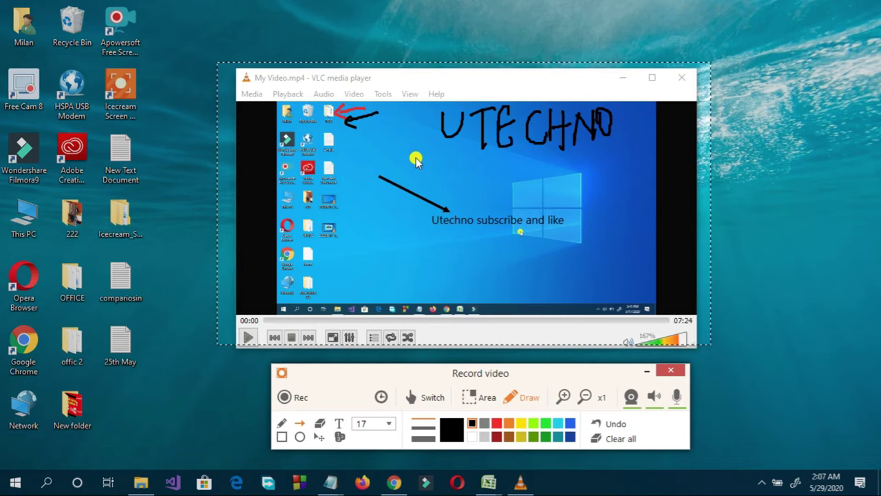
{"action": "left_click_drag", "start_coordinate": [384, 139], "coordinate": [437, 129]}
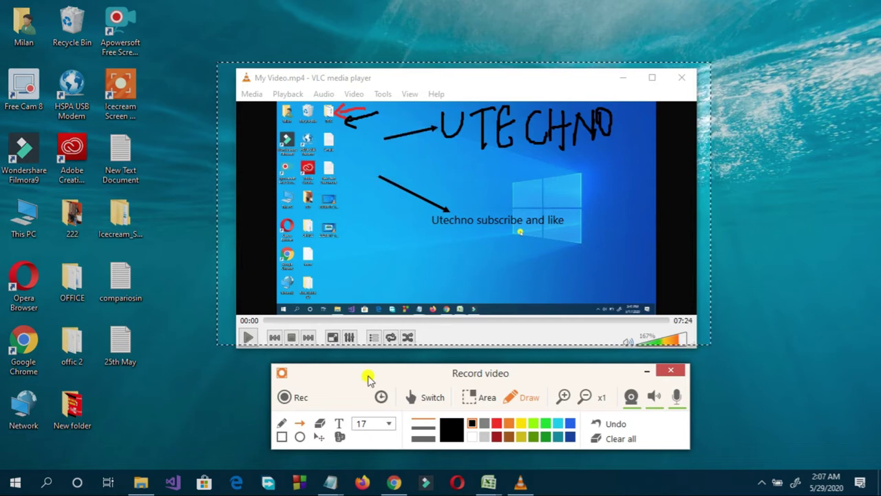
{"action": "mouse_move", "coordinate": [408, 183]}
{"action": "left_mouse_down"}
{"action": "mouse_move", "coordinate": [415, 222]}
{"action": "mouse_move", "coordinate": [596, 263]}
{"action": "left_mouse_up"}
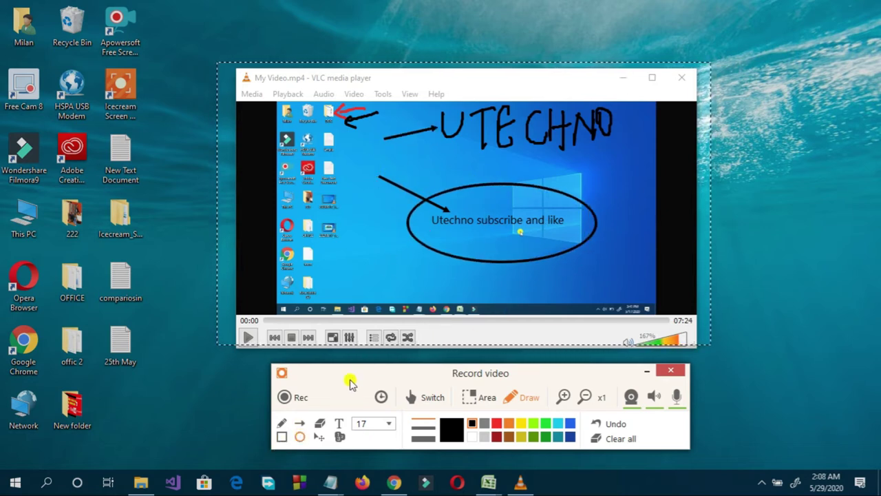
{"action": "left_click", "coordinate": [283, 437]}
{"action": "mouse_move", "coordinate": [397, 162]}
{"action": "left_mouse_down"}
{"action": "mouse_move", "coordinate": [399, 232]}
{"action": "mouse_move", "coordinate": [591, 280]}
{"action": "mouse_move", "coordinate": [620, 279]}
{"action": "left_mouse_up"}
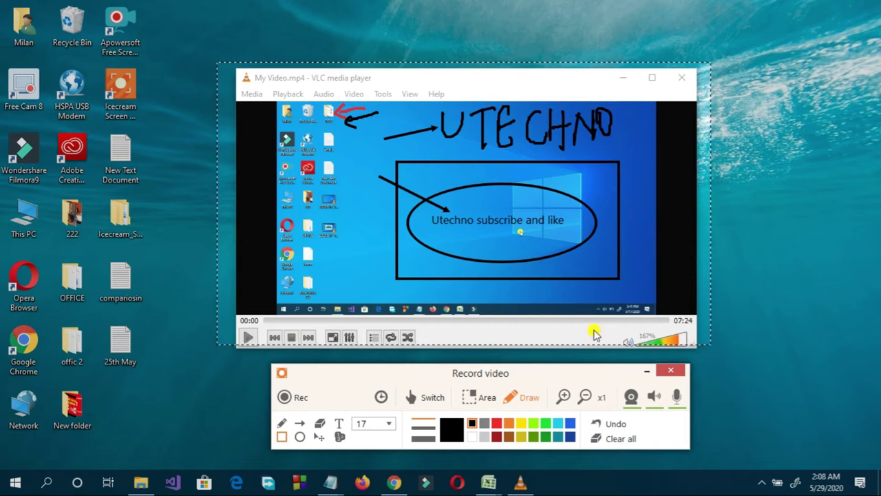
{"action": "left_click", "coordinate": [621, 439]}
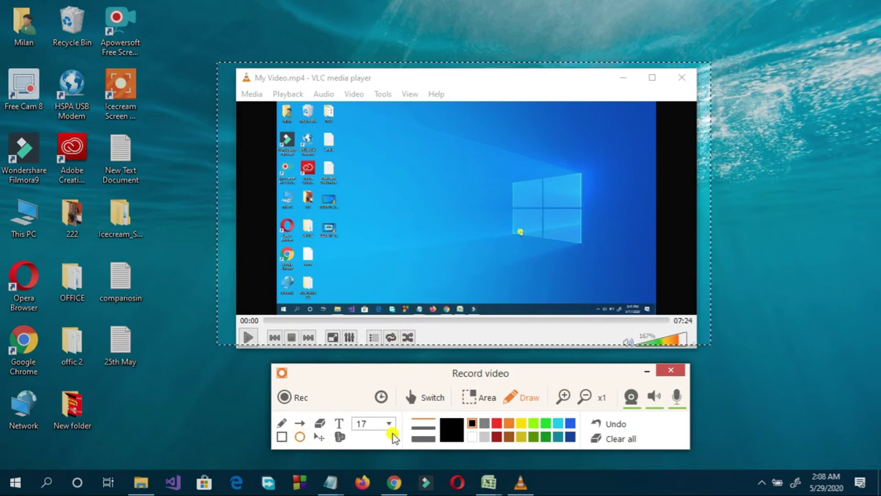
- Draw four overlapping black ellipses over the Windows logo in the video
{"action": "left_click_drag", "start_coordinate": [467, 210], "coordinate": [565, 264]}
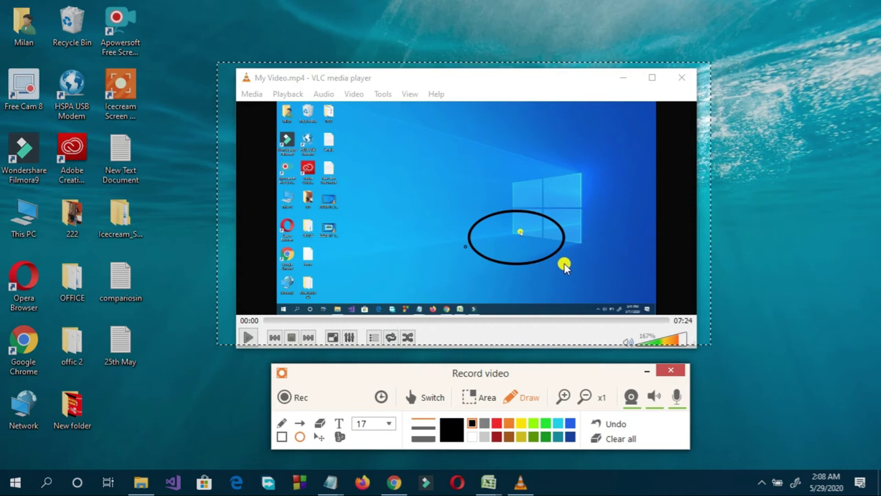
{"action": "left_click_drag", "start_coordinate": [395, 181], "coordinate": [527, 260]}
{"action": "left_click_drag", "start_coordinate": [489, 178], "coordinate": [611, 266]}
{"action": "left_click_drag", "start_coordinate": [555, 163], "coordinate": [603, 237]}
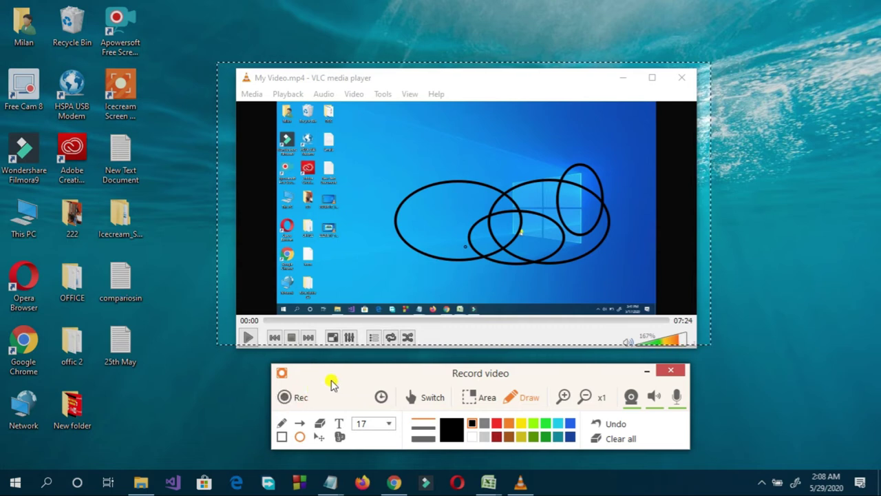
- Start recording, erase the ellipses, play My Video.mp4 in VLC, and reopen the drawing tools
{"action": "left_click", "coordinate": [286, 397]}
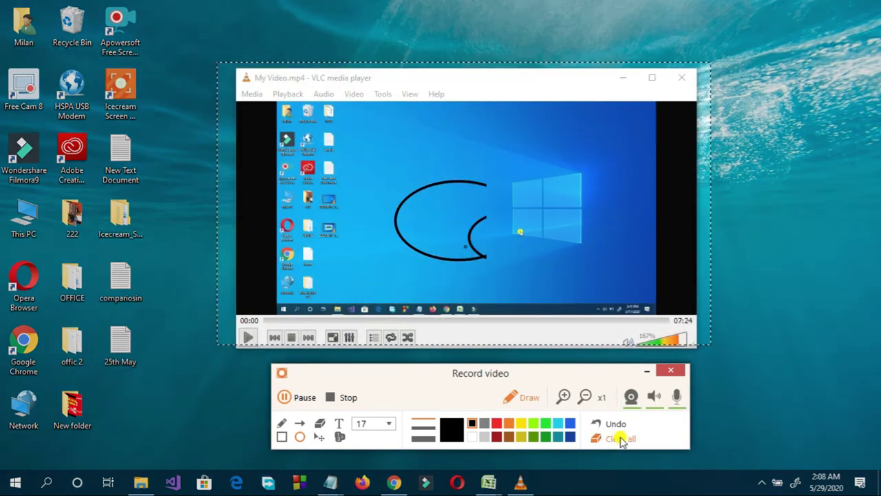
{"action": "left_click", "coordinate": [621, 441]}
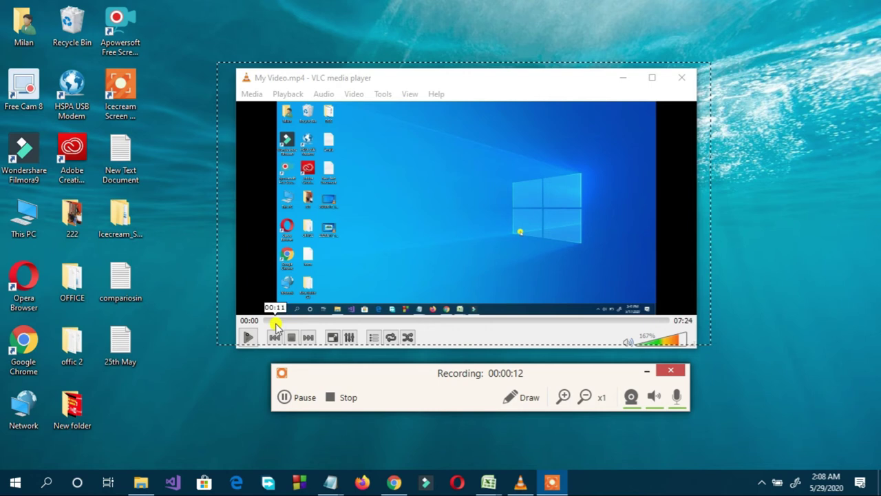
{"action": "left_click", "coordinate": [249, 338]}
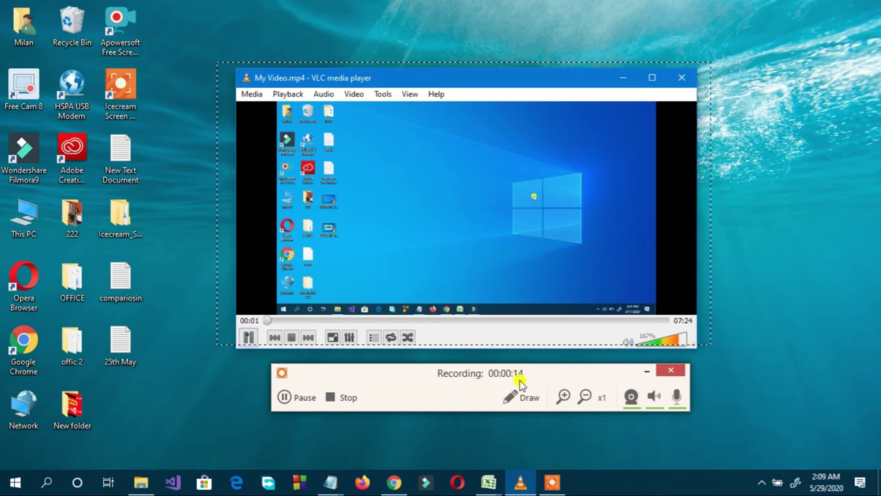
{"action": "left_click", "coordinate": [527, 399]}
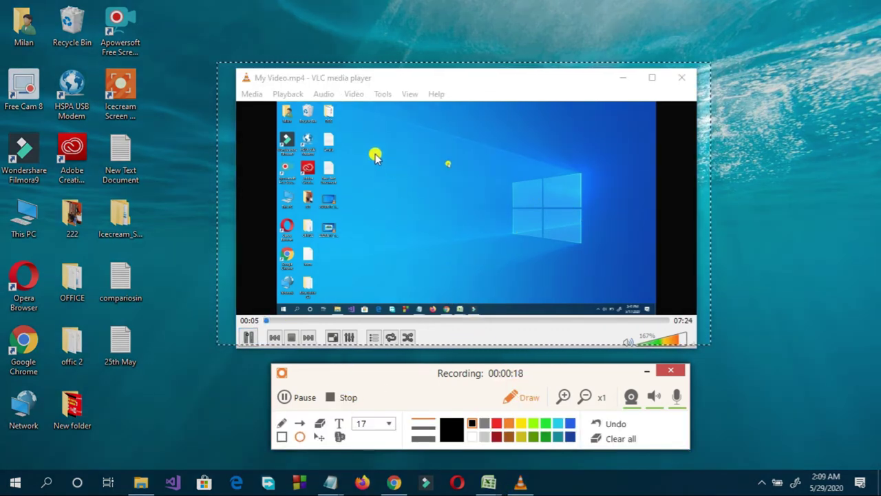
- Draw a black ellipse with handwritten UTECHNO inside, exit drawing mode, and pause VLC
{"action": "mouse_move", "coordinate": [358, 117]}
{"action": "left_mouse_down"}
{"action": "mouse_move", "coordinate": [379, 157]}
{"action": "mouse_move", "coordinate": [398, 150]}
{"action": "mouse_move", "coordinate": [480, 223]}
{"action": "mouse_move", "coordinate": [583, 249]}
{"action": "left_mouse_up"}
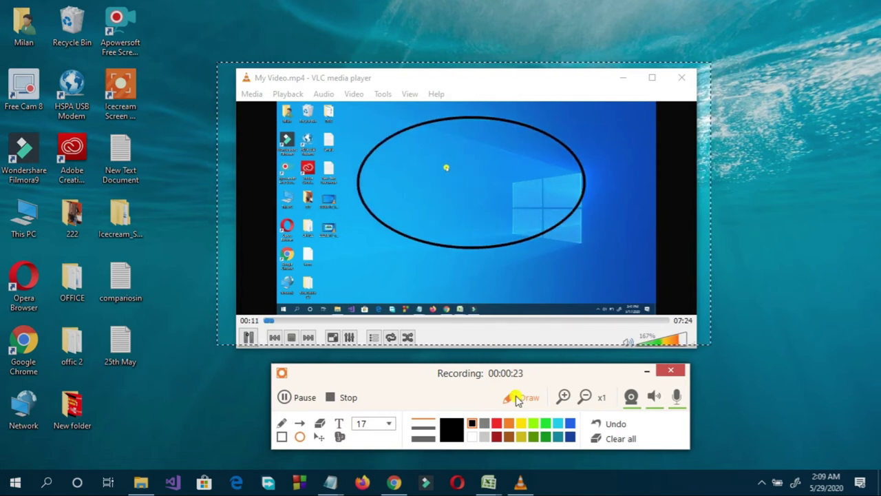
{"action": "mouse_move", "coordinate": [391, 149]}
{"action": "left_mouse_down"}
{"action": "mouse_move", "coordinate": [399, 177]}
{"action": "mouse_move", "coordinate": [418, 148]}
{"action": "mouse_move", "coordinate": [457, 146]}
{"action": "mouse_move", "coordinate": [441, 180]}
{"action": "left_mouse_up"}
{"action": "mouse_move", "coordinate": [489, 142]}
{"action": "left_mouse_down"}
{"action": "mouse_move", "coordinate": [463, 160]}
{"action": "mouse_move", "coordinate": [482, 183]}
{"action": "mouse_move", "coordinate": [490, 163]}
{"action": "mouse_move", "coordinate": [506, 188]}
{"action": "mouse_move", "coordinate": [515, 185]}
{"action": "left_mouse_up"}
{"action": "mouse_move", "coordinate": [515, 167]}
{"action": "left_mouse_down"}
{"action": "mouse_move", "coordinate": [525, 165]}
{"action": "mouse_move", "coordinate": [527, 192]}
{"action": "mouse_move", "coordinate": [565, 183]}
{"action": "mouse_move", "coordinate": [577, 147]}
{"action": "mouse_move", "coordinate": [570, 183]}
{"action": "left_mouse_up"}
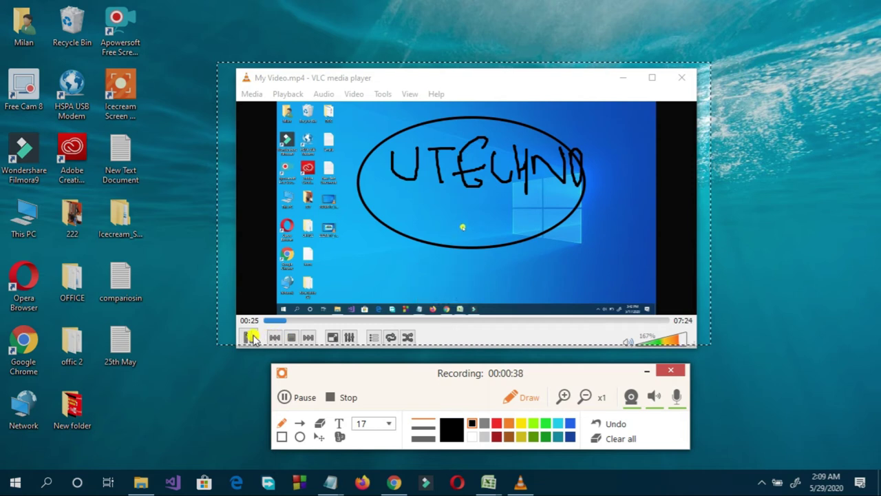
{"action": "key", "text": "Escape"}
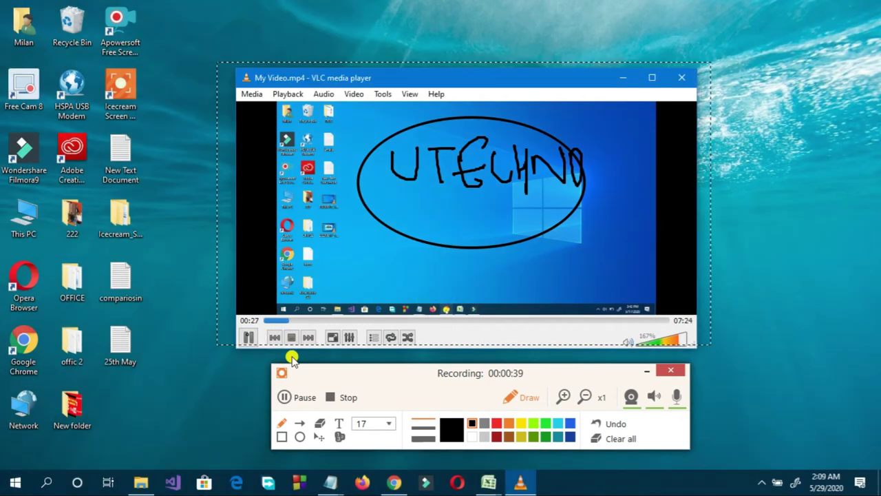
{"action": "left_click", "coordinate": [249, 337]}
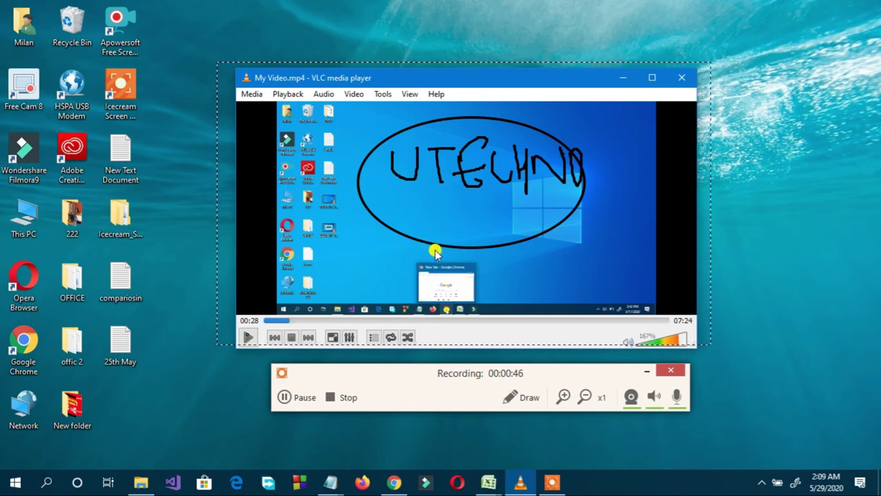
- Stop the 49-second recording and save it as 'Ice cream tutorial.mp4'
{"action": "left_click", "coordinate": [333, 399]}
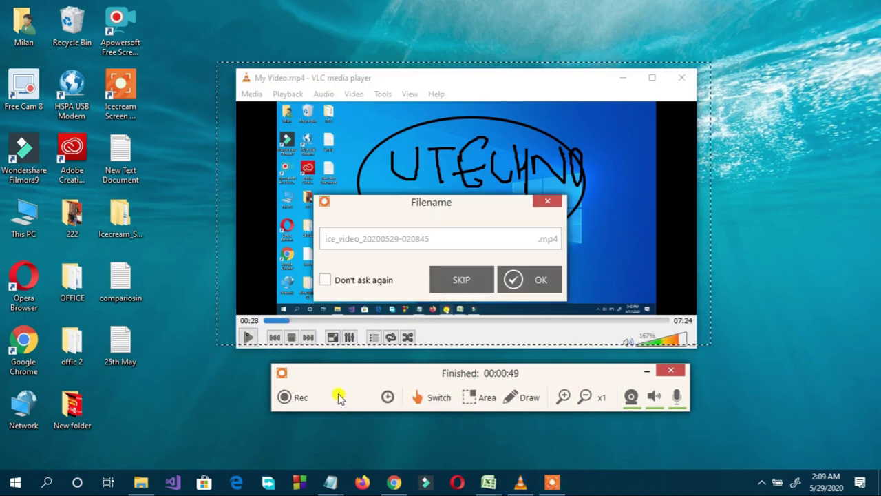
{"action": "left_click", "coordinate": [410, 238]}
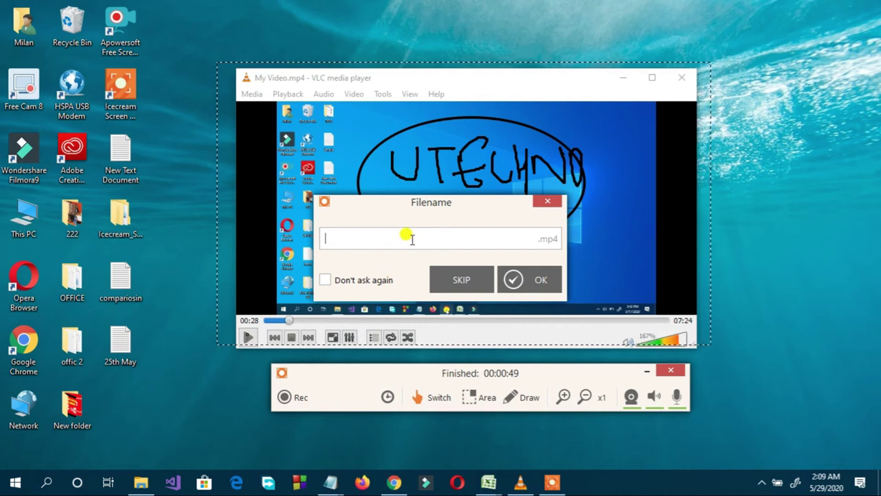
{"action": "type", "text": "Ice cream tu"}
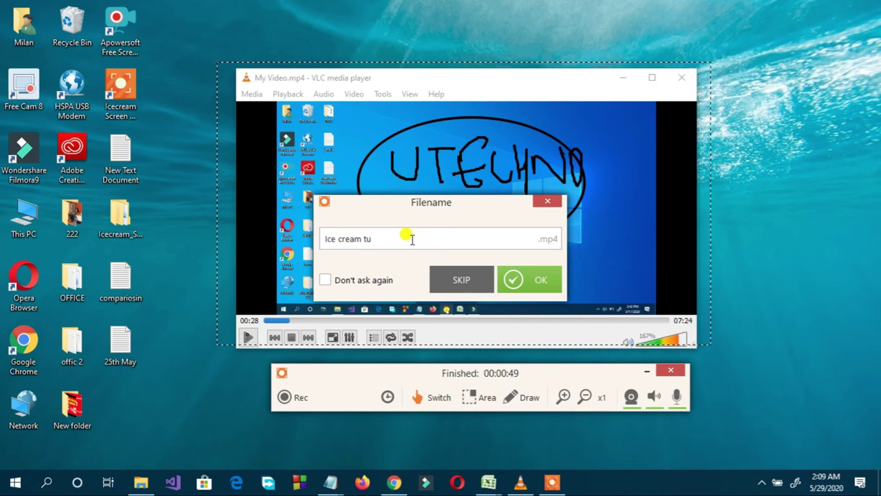
{"action": "type", "text": "torial"}
{"action": "left_click", "coordinate": [518, 277]}
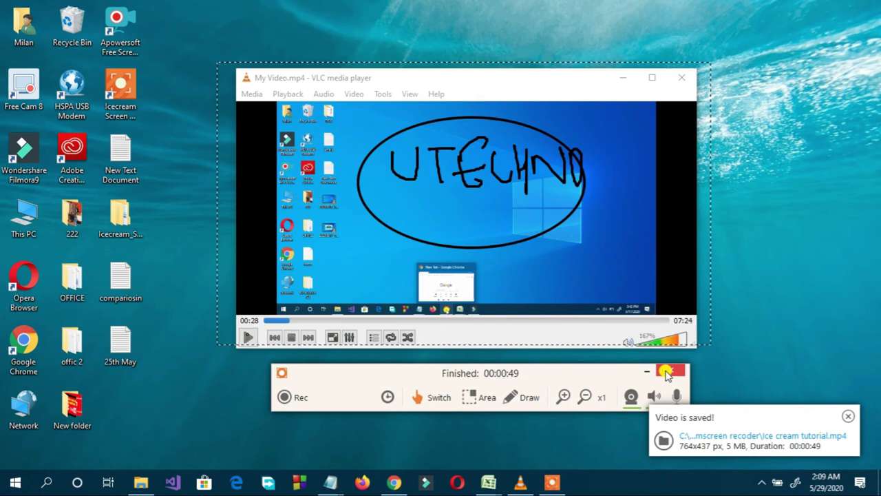
{"action": "left_click", "coordinate": [667, 372]}
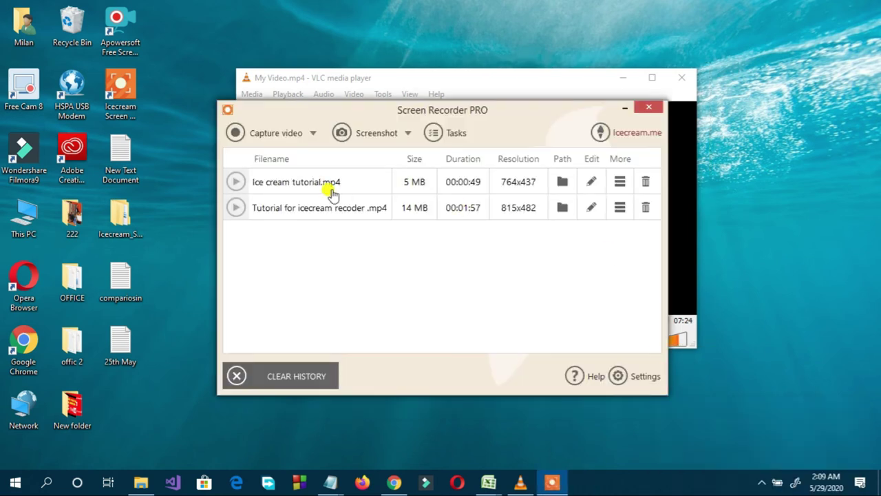
- Play back Ice cream tutorial.mp4 from the history in VLC, then close the player
{"action": "left_click", "coordinate": [236, 182]}
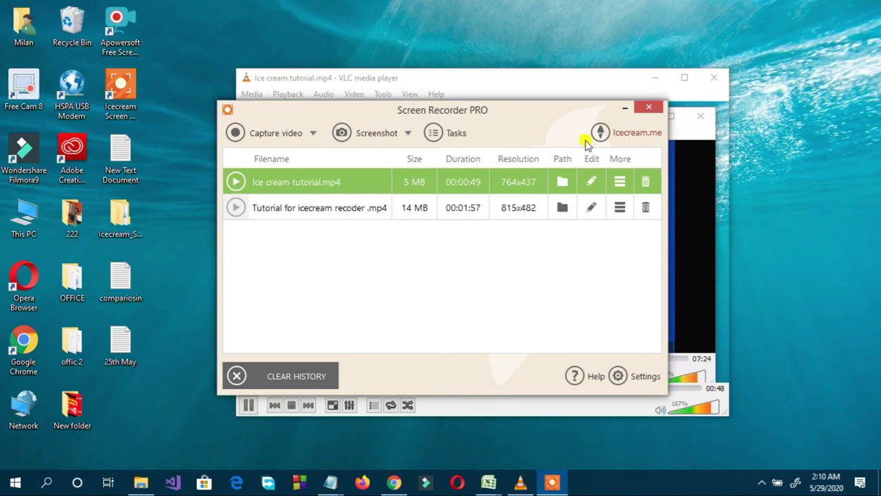
{"action": "left_click", "coordinate": [626, 108]}
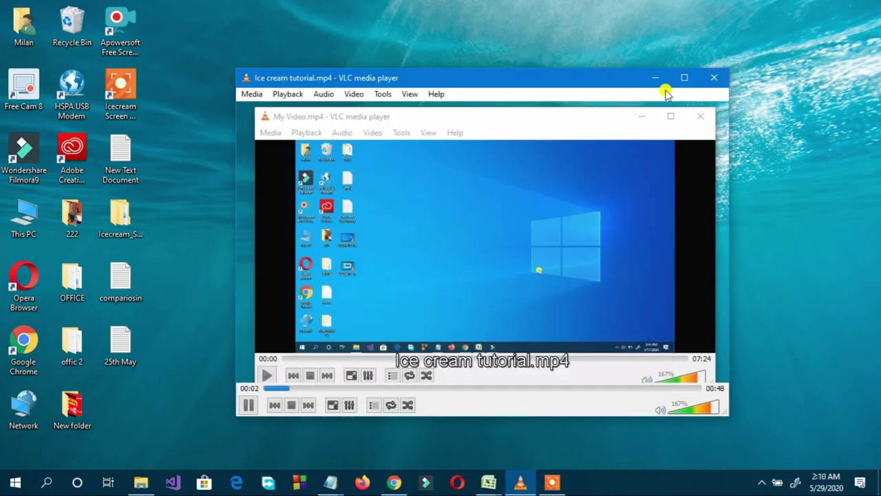
{"action": "mouse_move", "coordinate": [615, 82]}
{"action": "left_mouse_down"}
{"action": "mouse_move", "coordinate": [604, 183]}
{"action": "mouse_move", "coordinate": [608, 76]}
{"action": "left_mouse_up"}
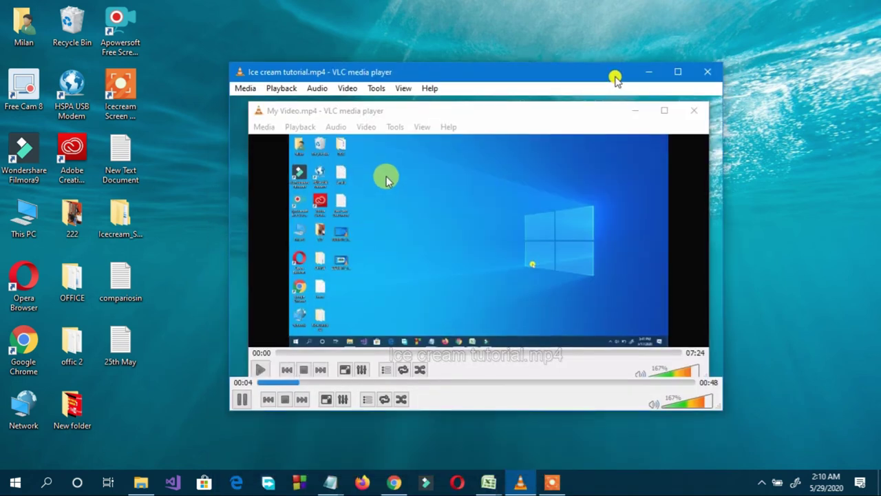
{"action": "left_click", "coordinate": [707, 72]}
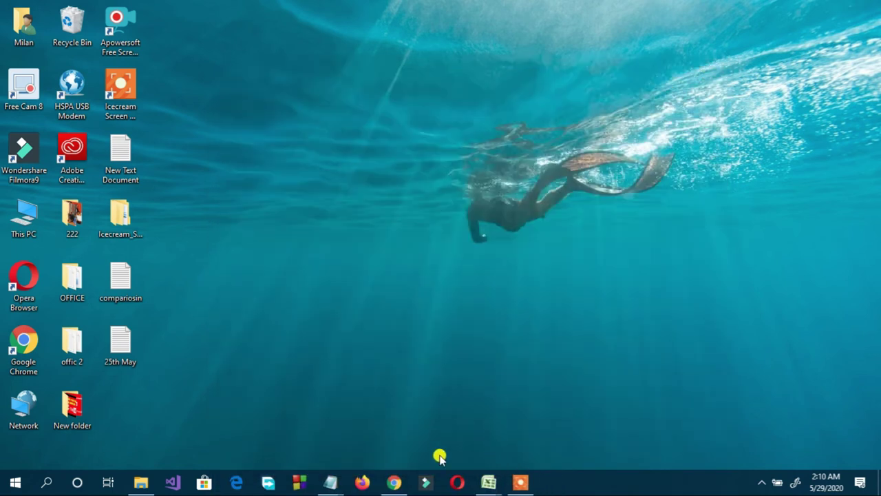
- Restore the recorder and open the Ice_creamscreen recoder folder holding Ice cream tutorial
{"action": "left_click", "coordinate": [149, 477]}
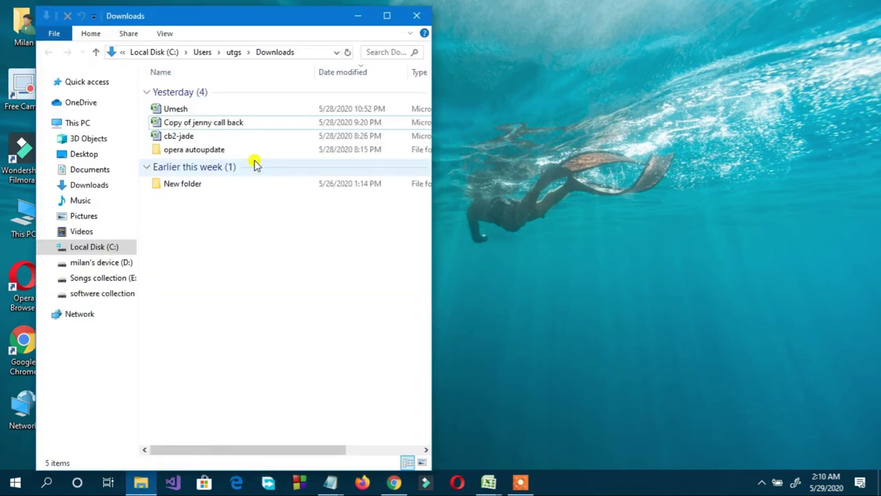
{"action": "left_click", "coordinate": [359, 16]}
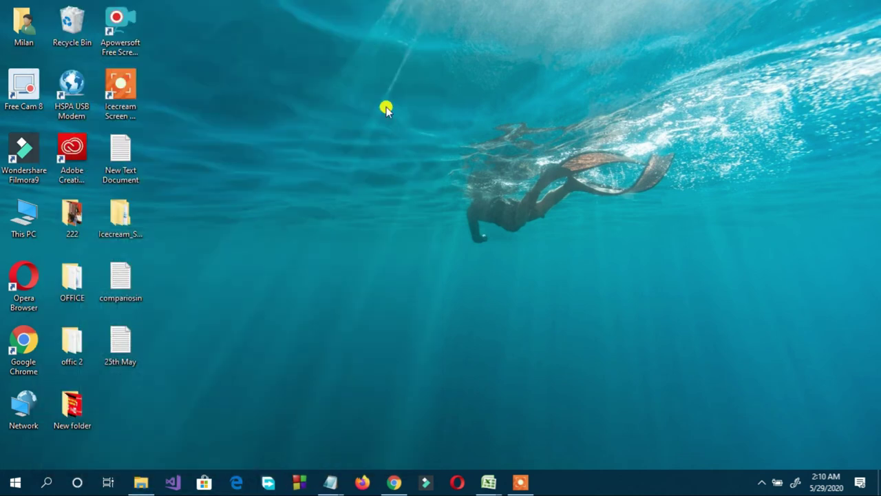
{"action": "left_click", "coordinate": [522, 482]}
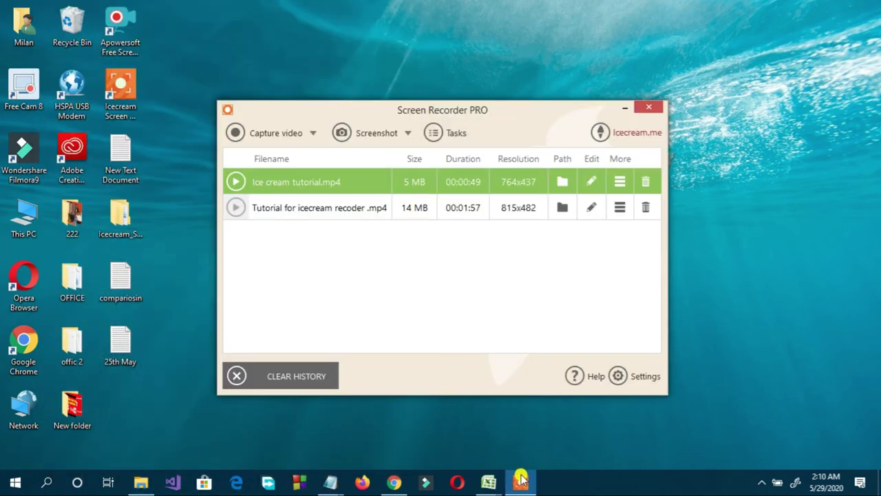
{"action": "left_click", "coordinate": [563, 181]}
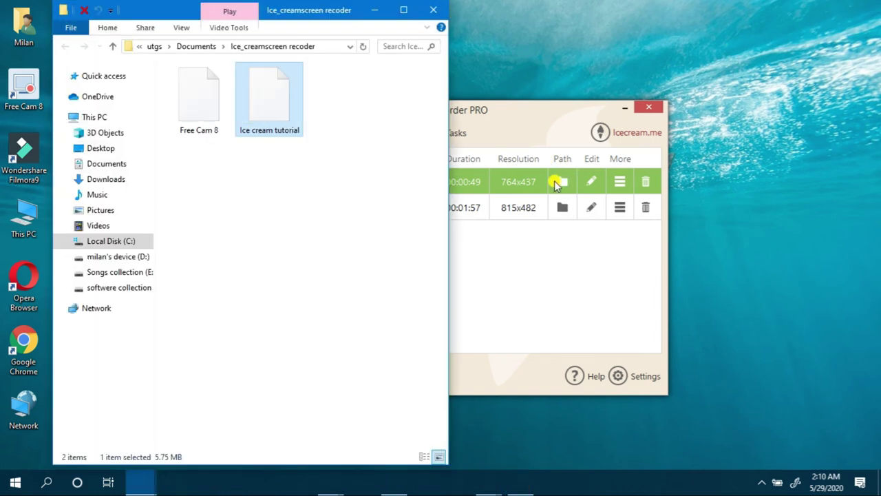
- Play Ice cream tutorial.mp4 in VLC in a slightly moved, widened window
{"action": "double_click", "coordinate": [279, 113]}
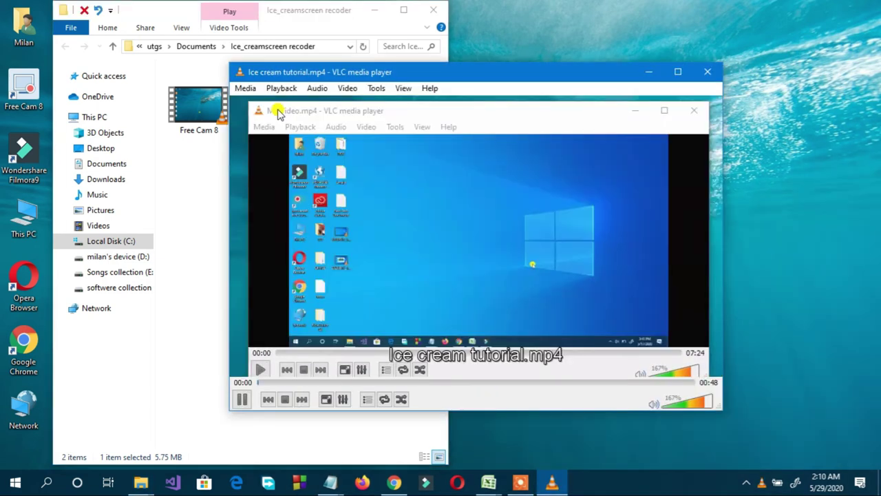
{"action": "left_click_drag", "start_coordinate": [451, 74], "coordinate": [538, 28]}
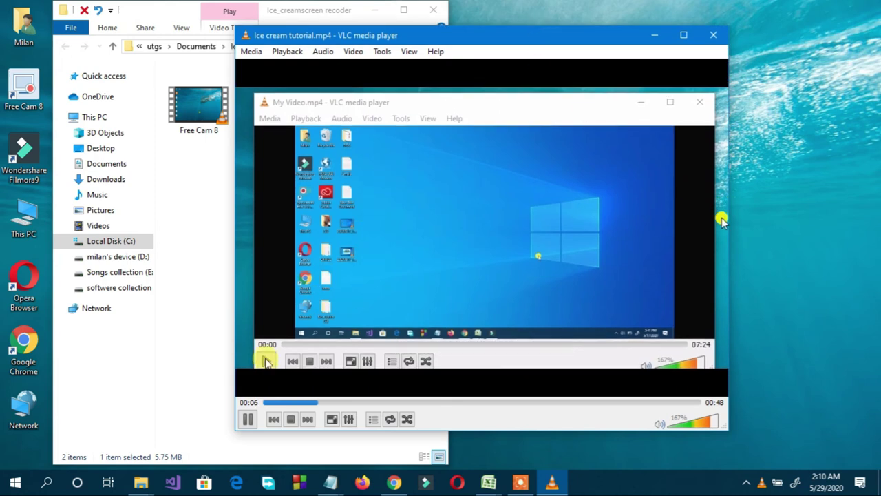
{"action": "left_click_drag", "start_coordinate": [727, 219], "coordinate": [786, 224]}
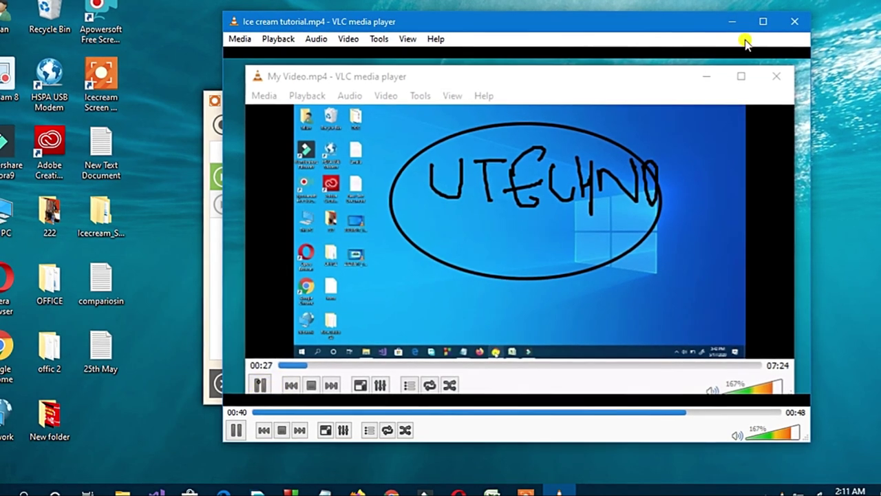
- Pause the video and minimize both VLC and the recorder, leaving the desktop
{"action": "key", "text": "space"}
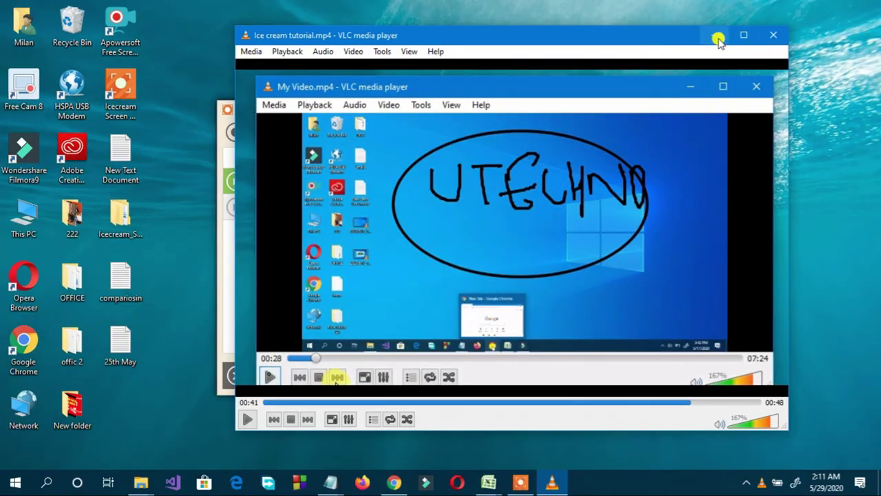
{"action": "left_click", "coordinate": [715, 35]}
{"action": "left_click", "coordinate": [622, 109]}
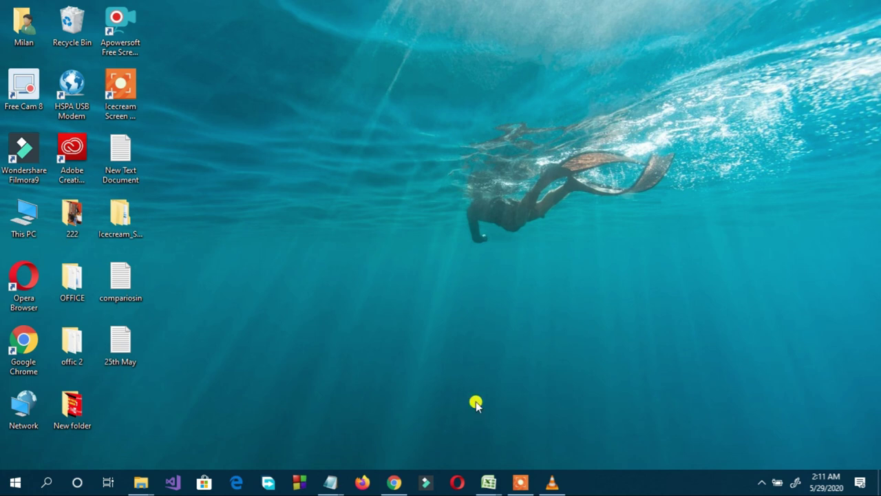
- Review the recorder's Hotkeys settings, then return to the recording history list
{"action": "left_click", "coordinate": [520, 482]}
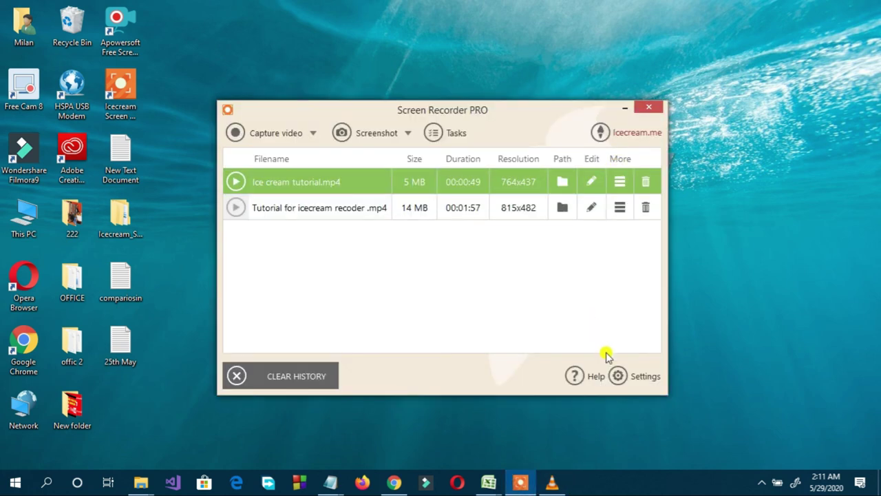
{"action": "left_click", "coordinate": [639, 386]}
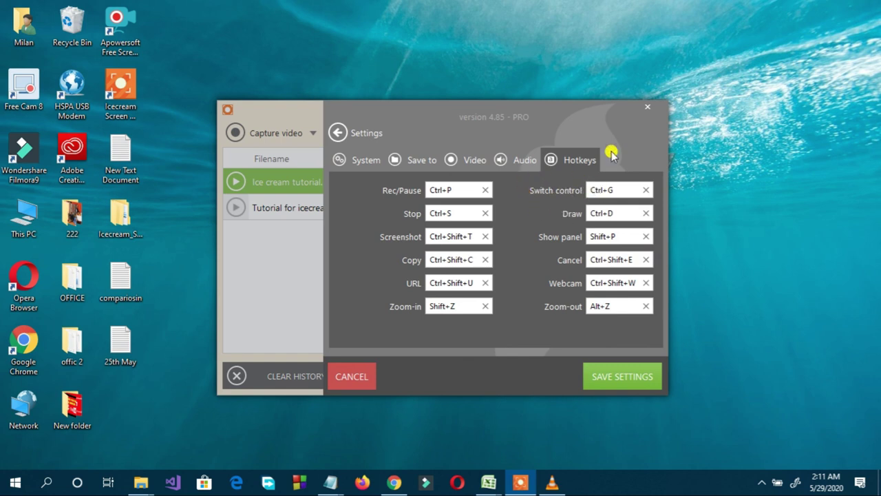
{"action": "left_click", "coordinate": [649, 107]}
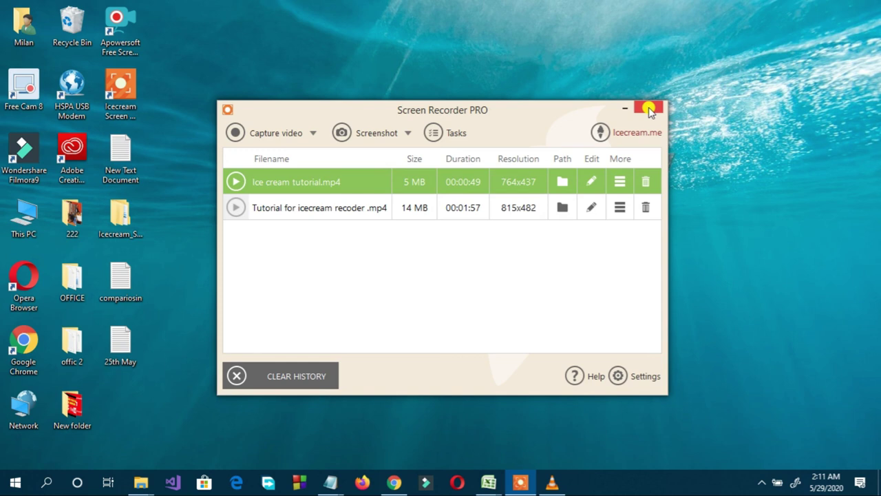
- Minimize the Screen Recorder PRO window
{"action": "left_click", "coordinate": [623, 109]}
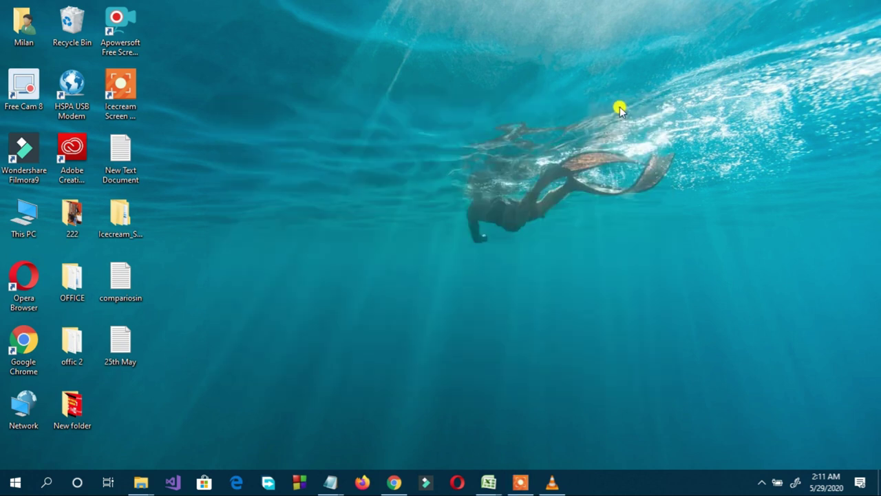